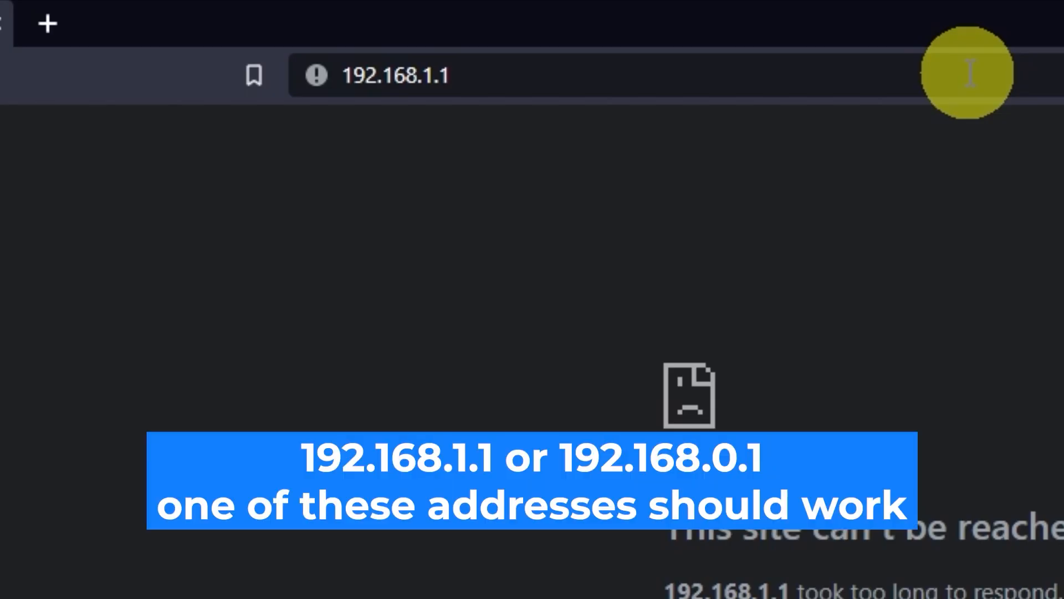
{"action": "left_click", "coordinate": [970, 74]}
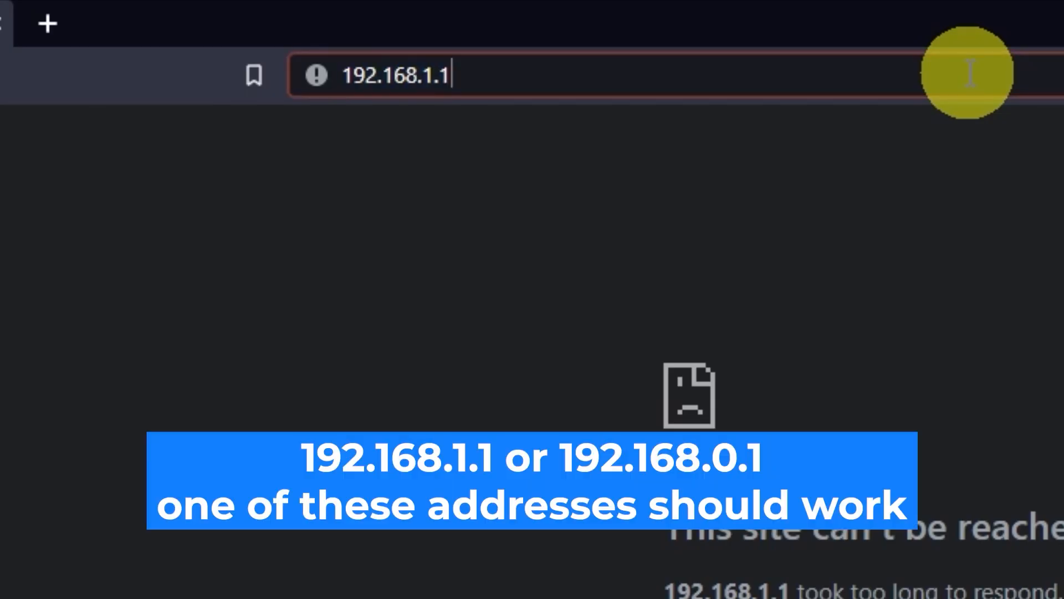
Load the router's web page at 192.168.0.1
{"action": "key", "text": "BackSpace"}
{"action": "key", "text": "BackSpace"}
{"action": "key", "text": "BackSpace"}
{"action": "type", "text": "0"}
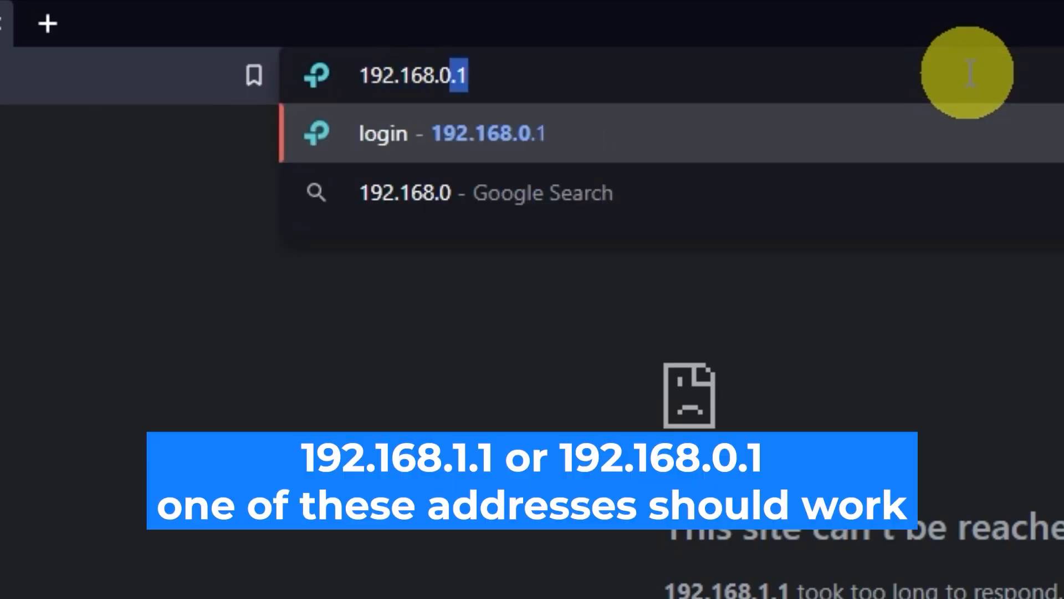
{"action": "type", "text": ".1"}
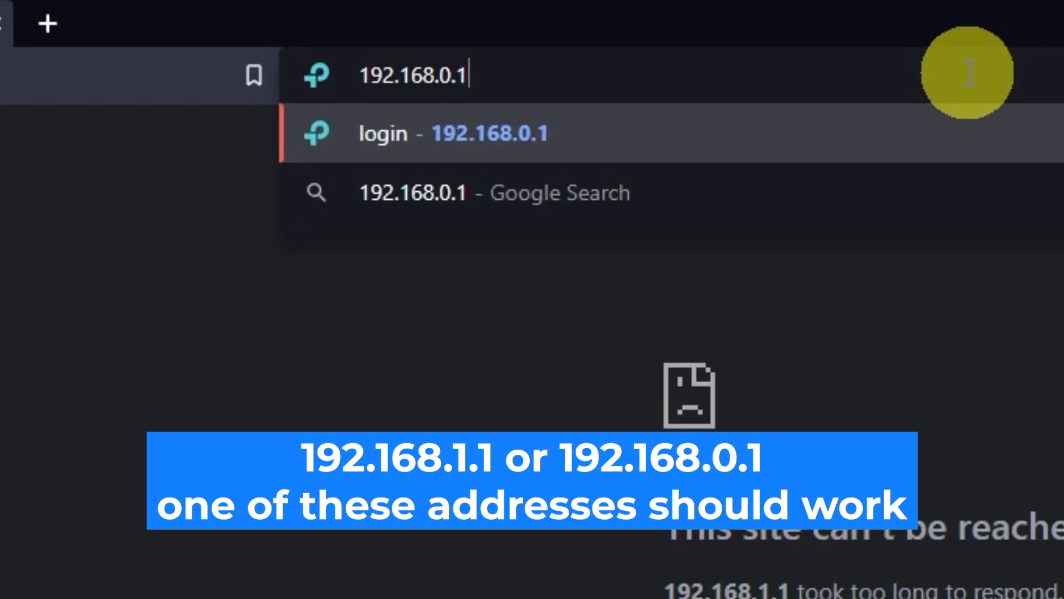
{"action": "key", "text": "Return"}
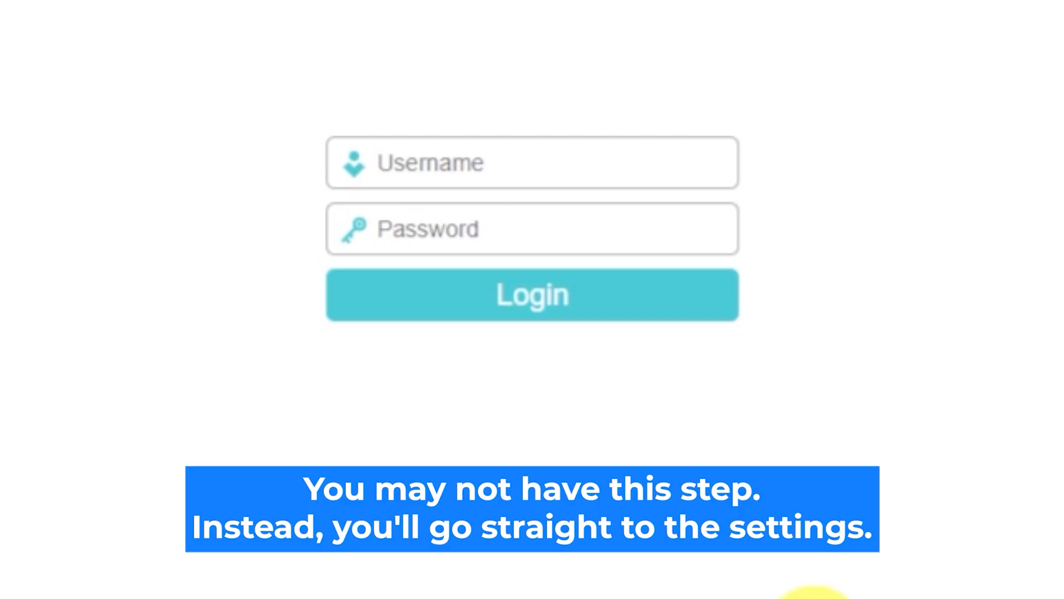
Log in with the default admin username and password, retrying after the first attempt
{"action": "left_click", "coordinate": [570, 162]}
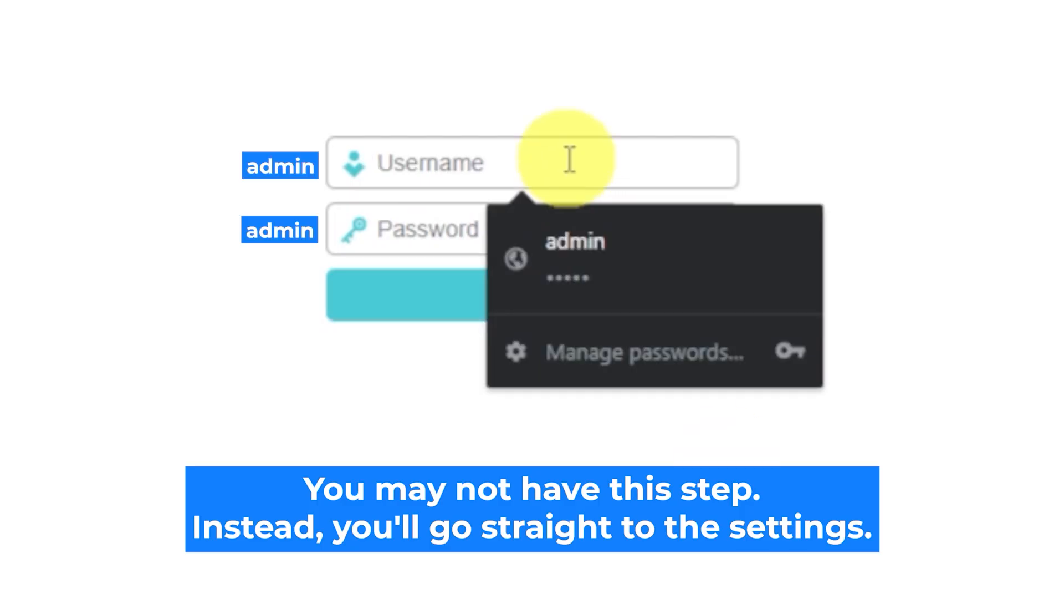
{"action": "type", "text": "admin"}
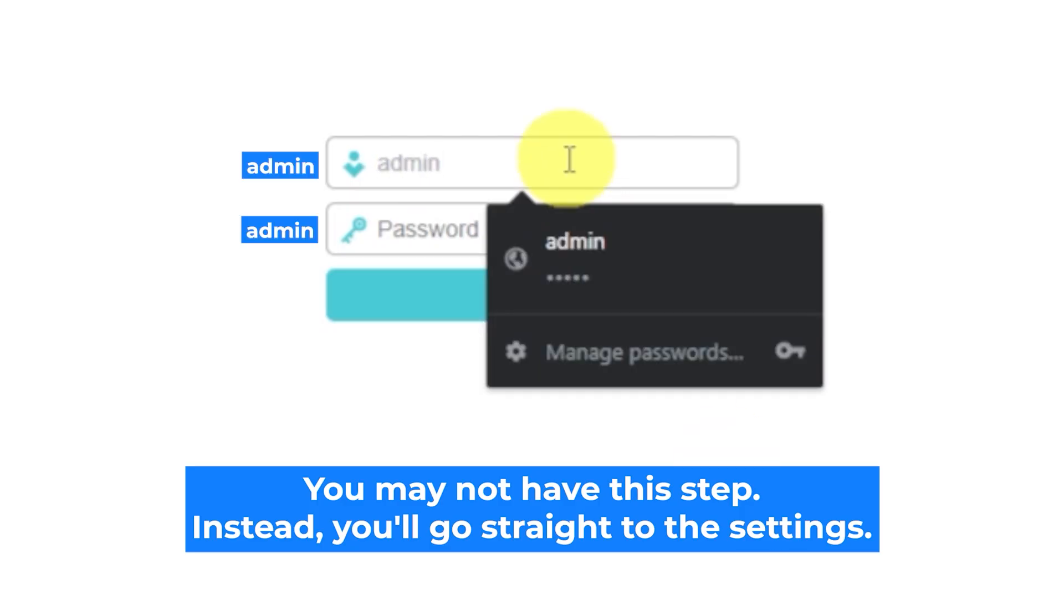
{"action": "left_click", "coordinate": [442, 230]}
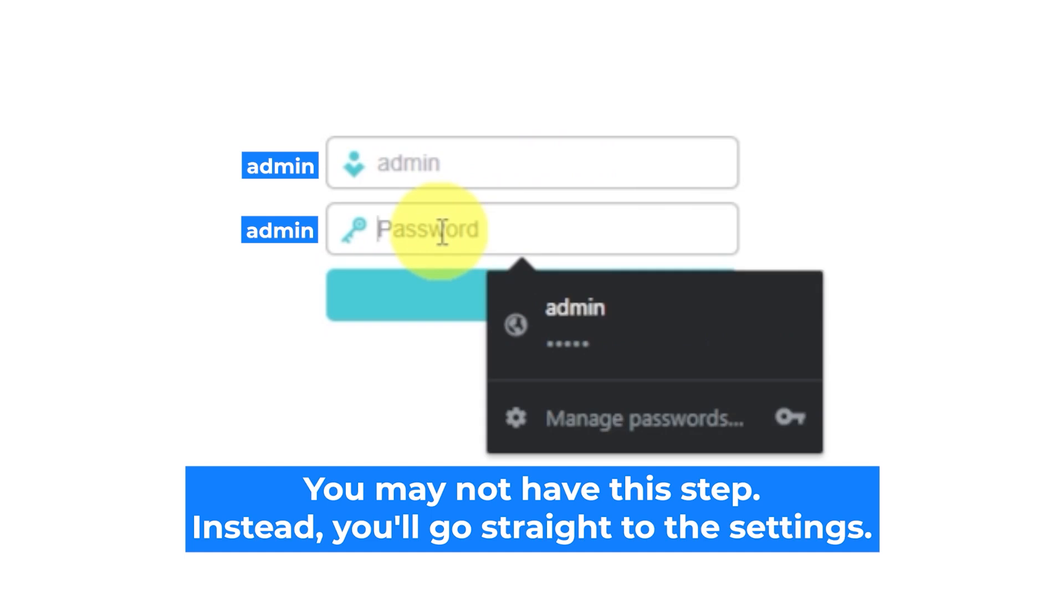
{"action": "type", "text": "admin"}
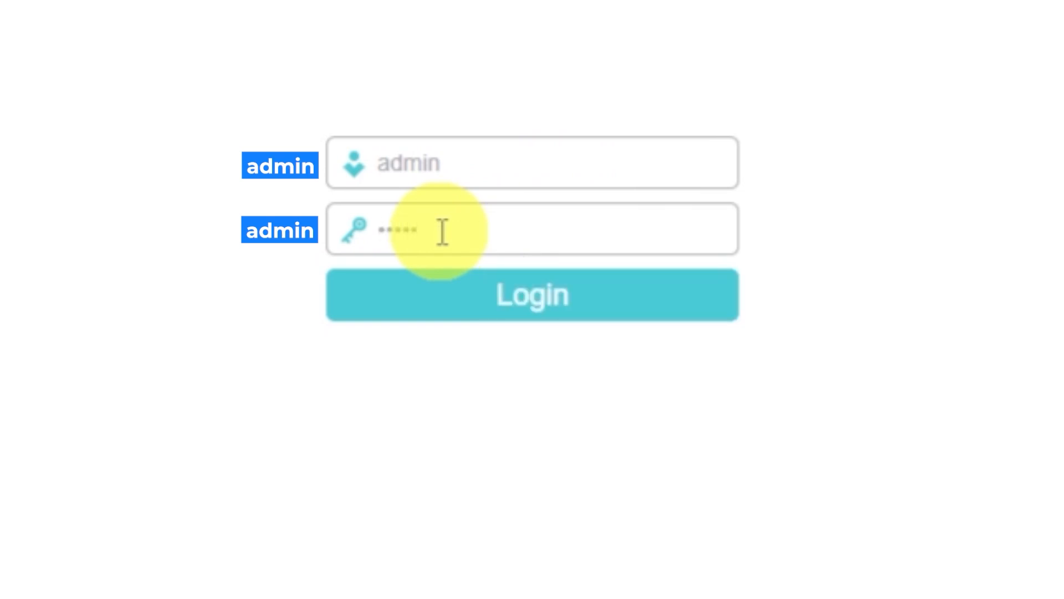
{"action": "left_click", "coordinate": [469, 297]}
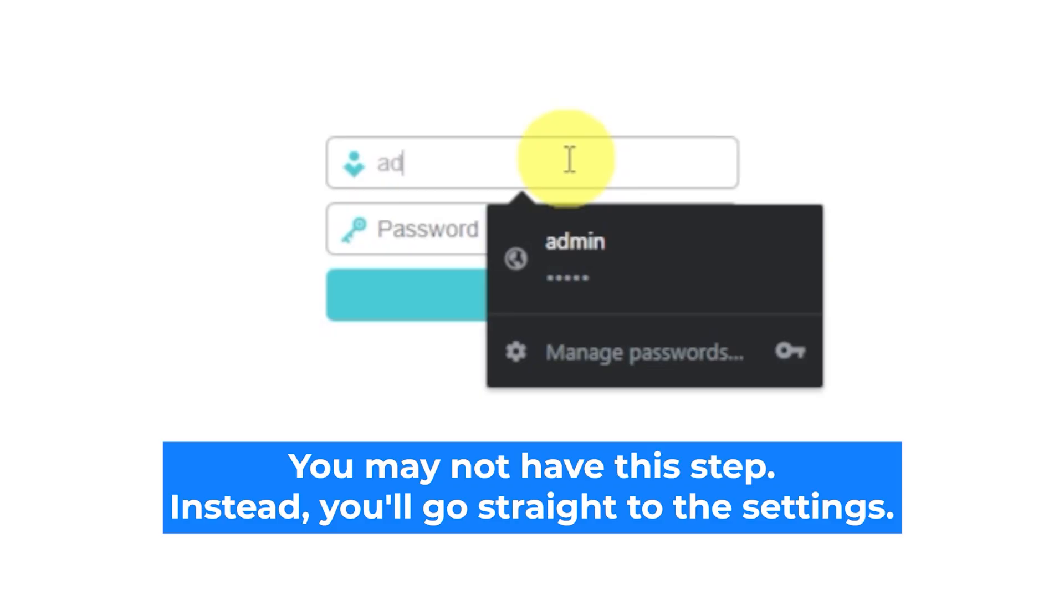
{"action": "type", "text": "min"}
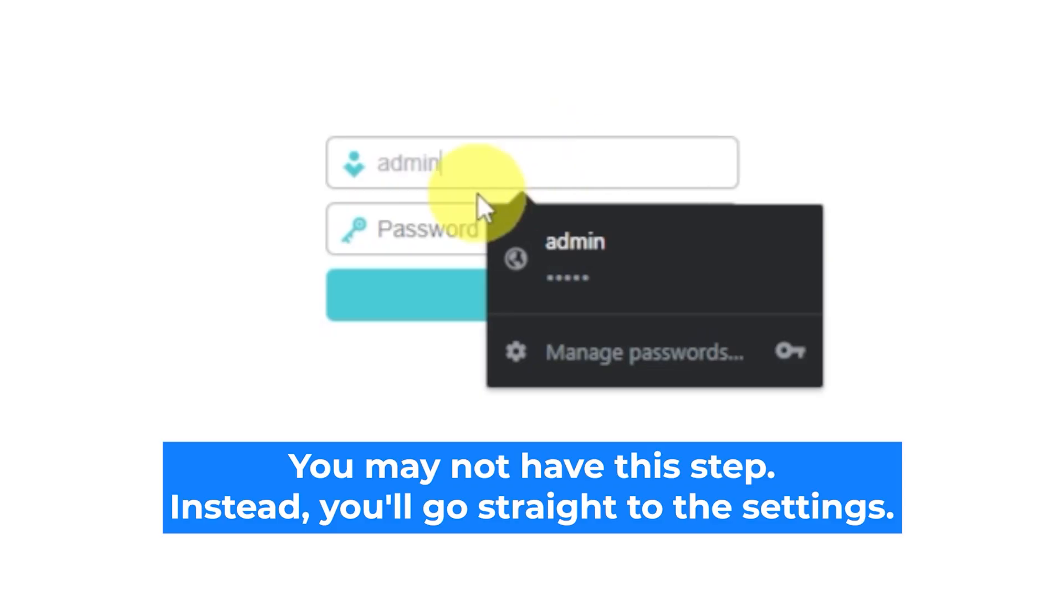
{"action": "left_click", "coordinate": [443, 231]}
{"action": "type", "text": "admi"}
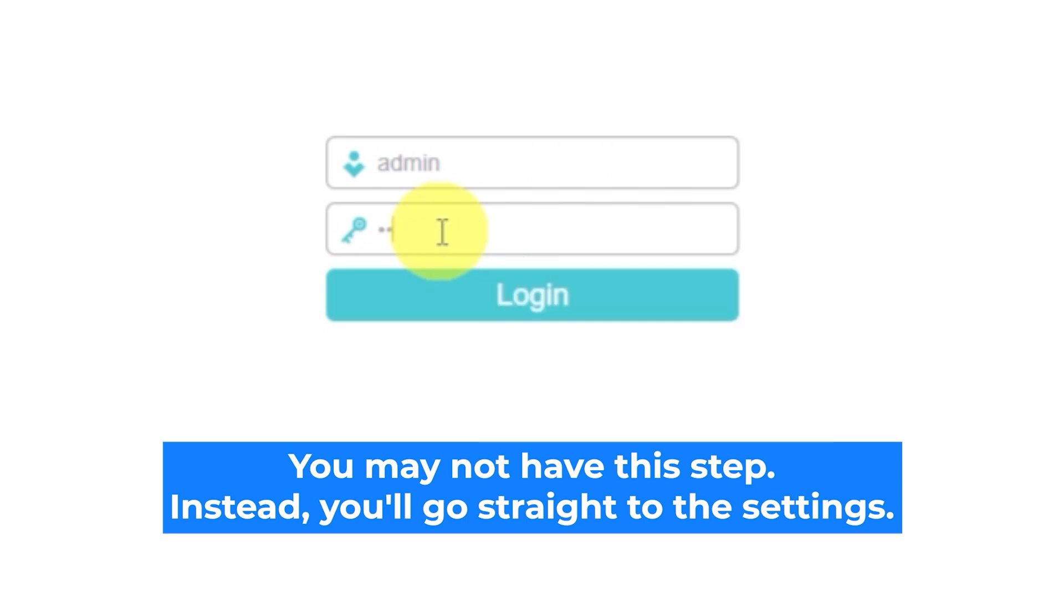
{"action": "type", "text": "n"}
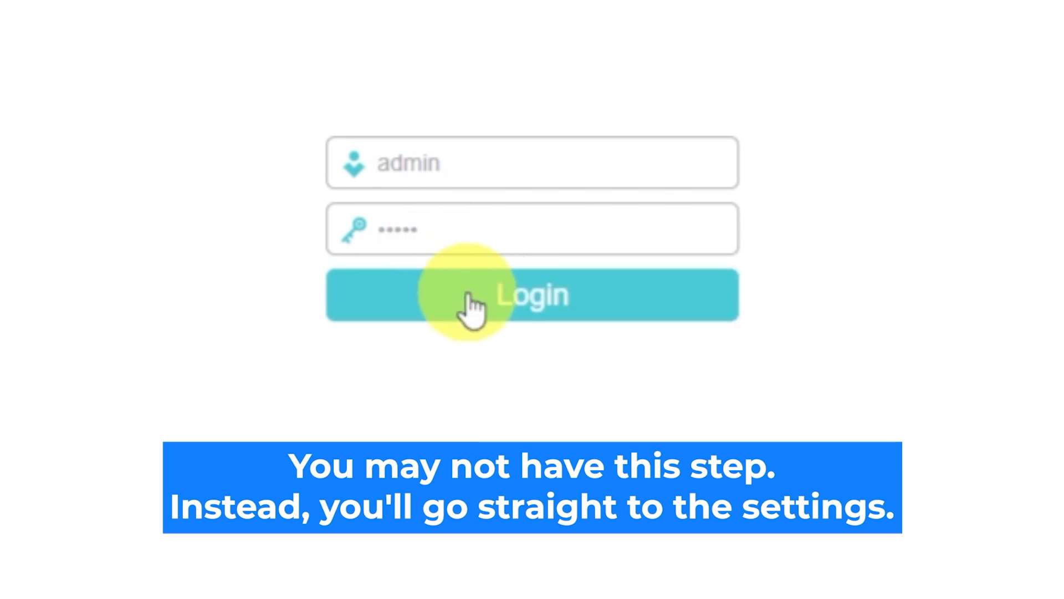
{"action": "left_click", "coordinate": [469, 296]}
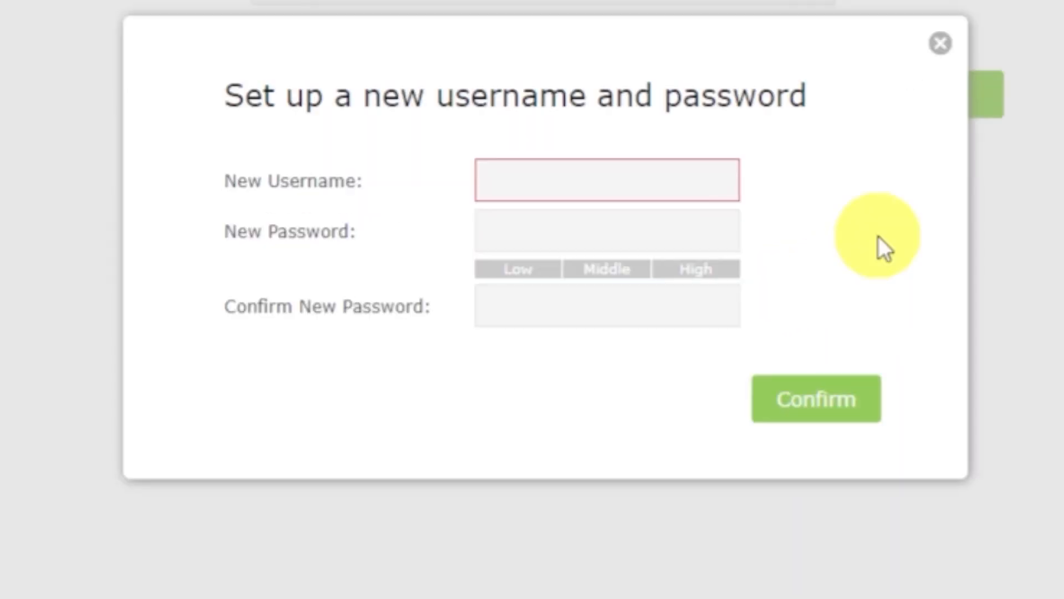
Enter a new login username, a new password and its confirmation, then confirm the change
{"action": "left_click", "coordinate": [680, 189]}
{"action": "type", "text": "admin"}
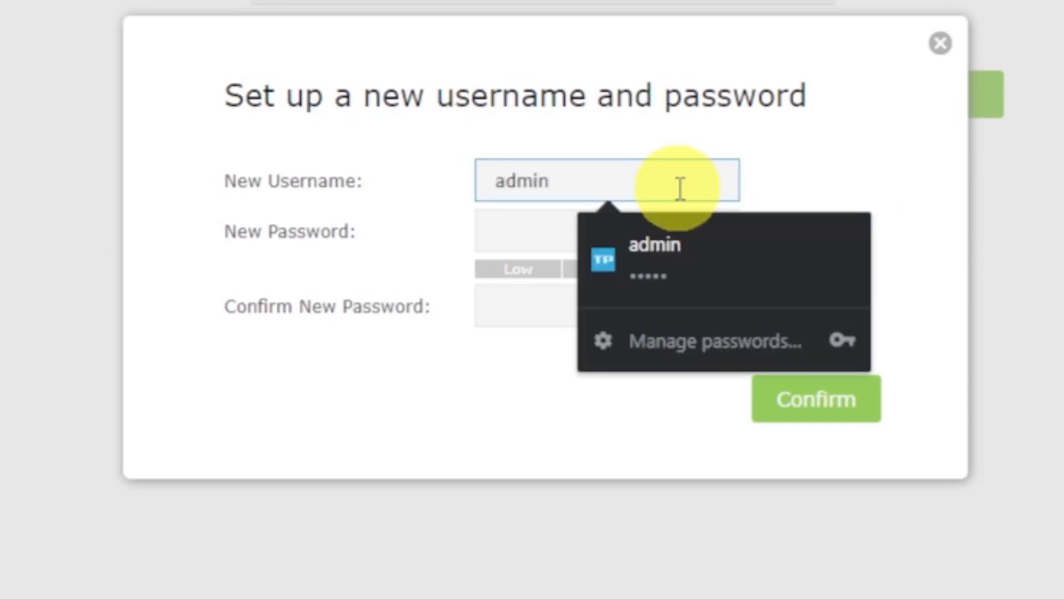
{"action": "left_click", "coordinate": [513, 226]}
{"action": "type", "text": "admin1234"}
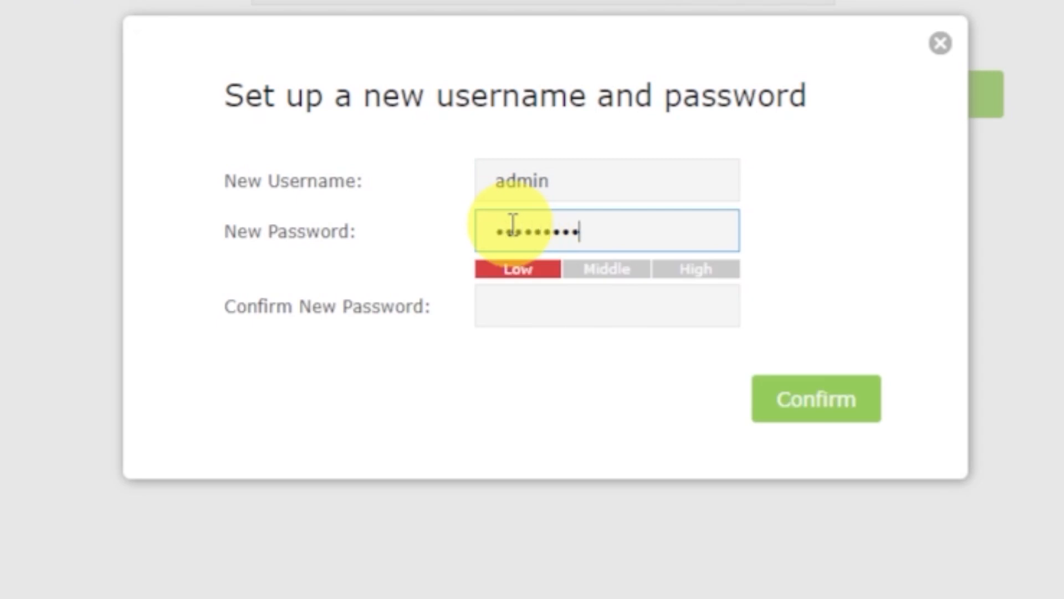
{"action": "left_click", "coordinate": [515, 304]}
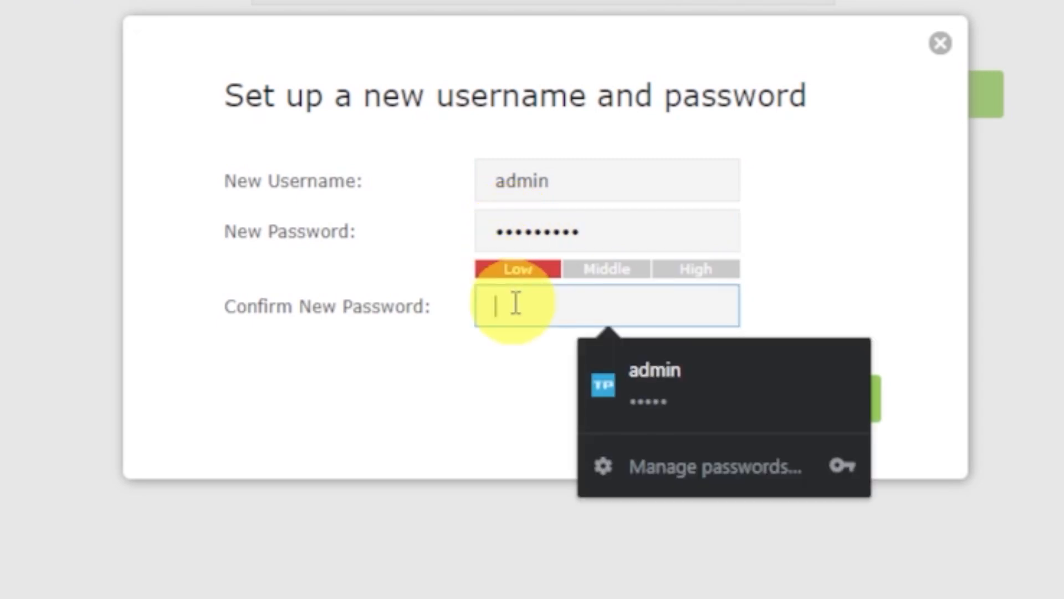
{"action": "type", "text": "admin12345"}
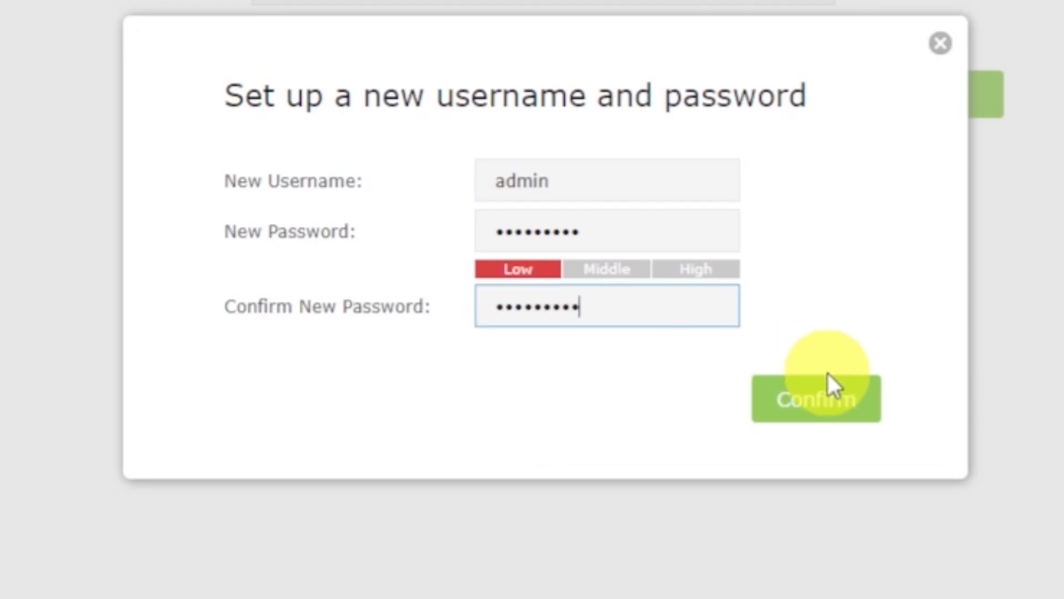
{"action": "left_click", "coordinate": [854, 398]}
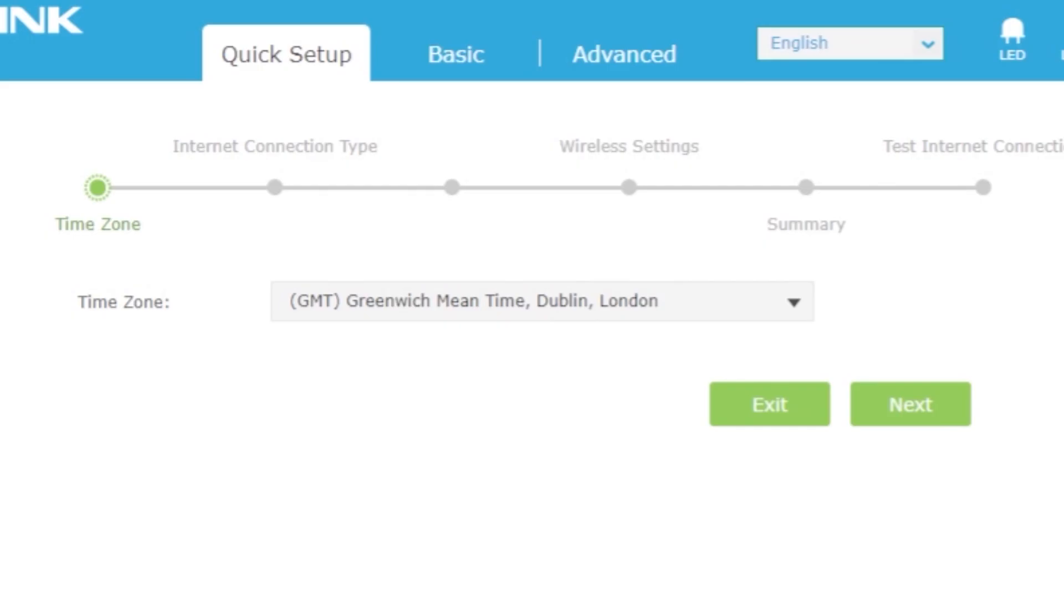
Keep the GMT London time zone, auto-detect Dynamic IP as the connection type, and continue
{"action": "left_click", "coordinate": [799, 305]}
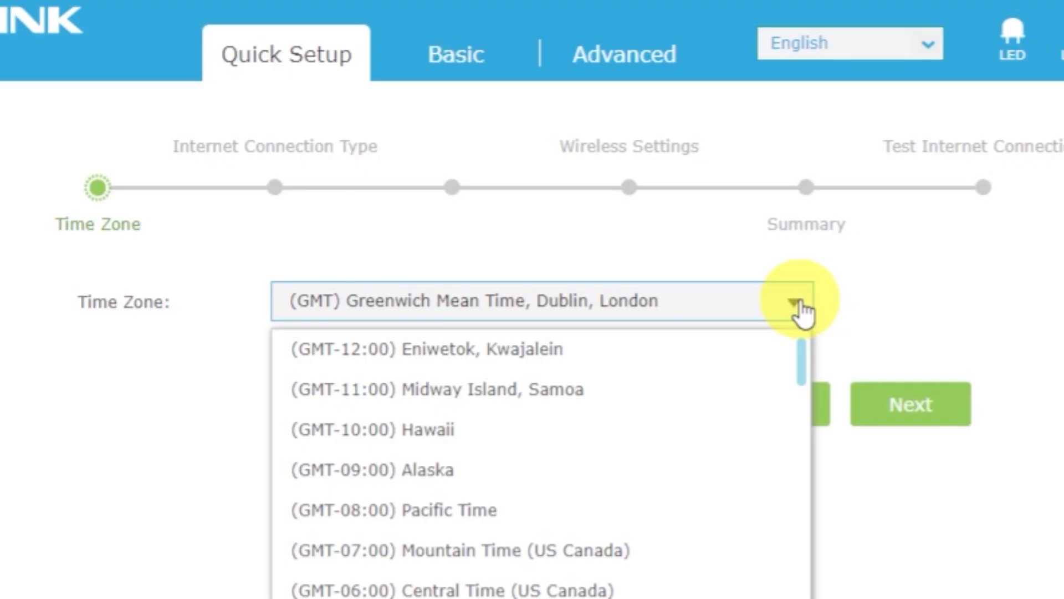
{"action": "left_click", "coordinate": [799, 305]}
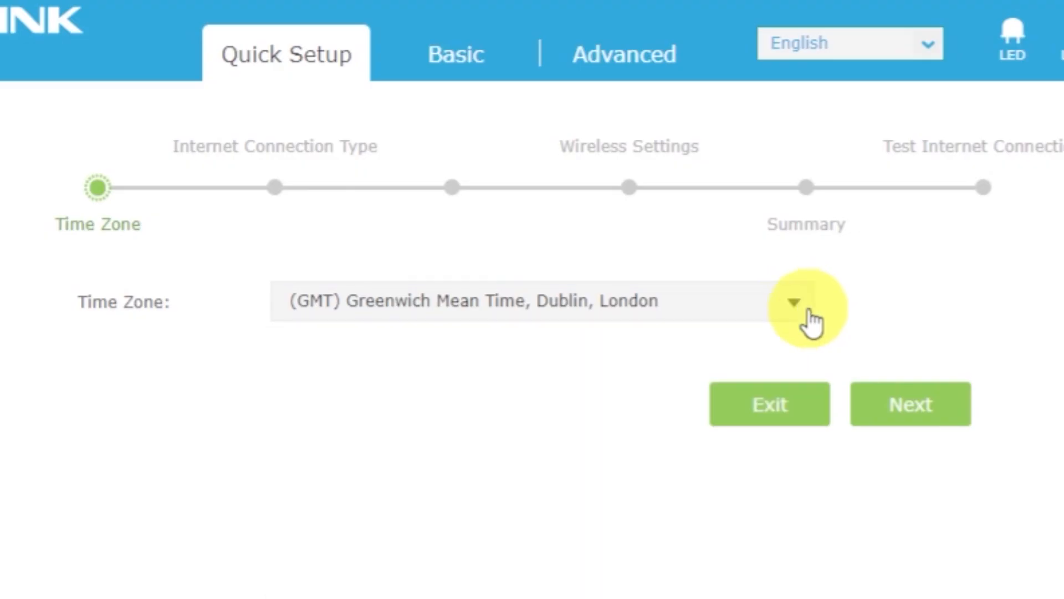
{"action": "left_click", "coordinate": [928, 402]}
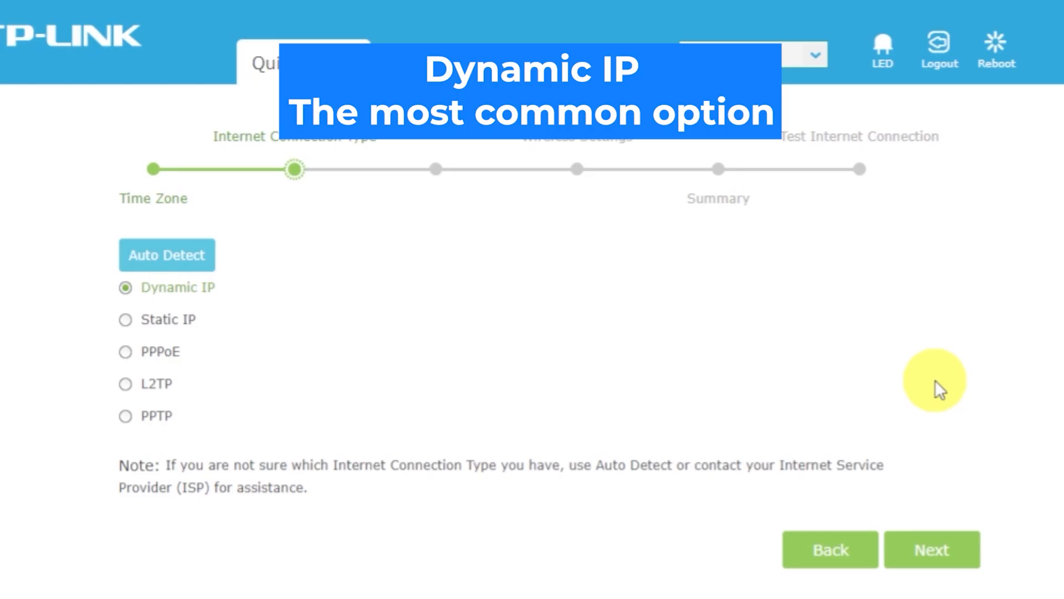
{"action": "left_click", "coordinate": [187, 256]}
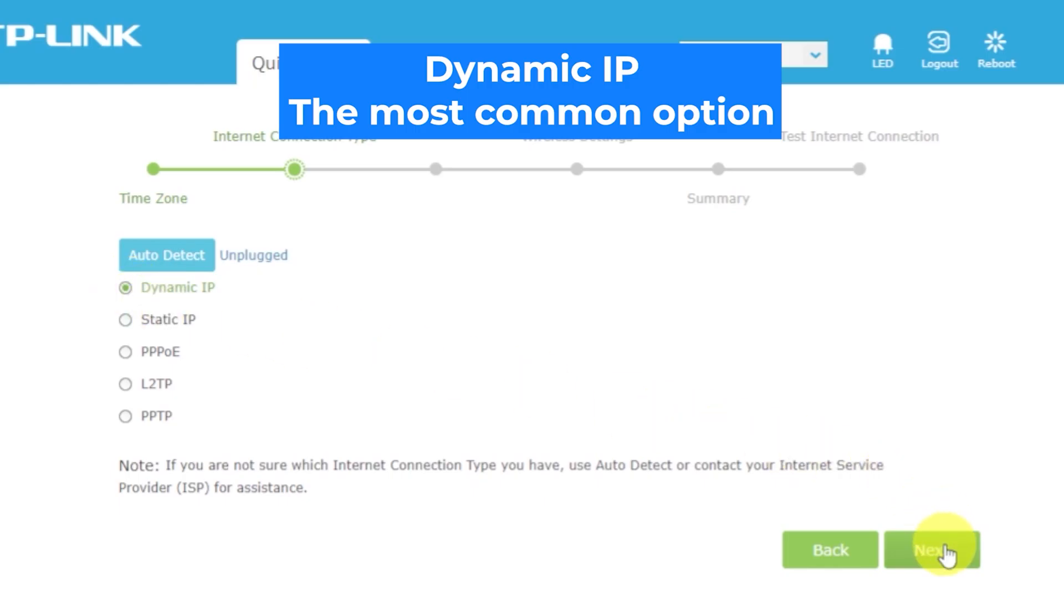
{"action": "left_click", "coordinate": [948, 553]}
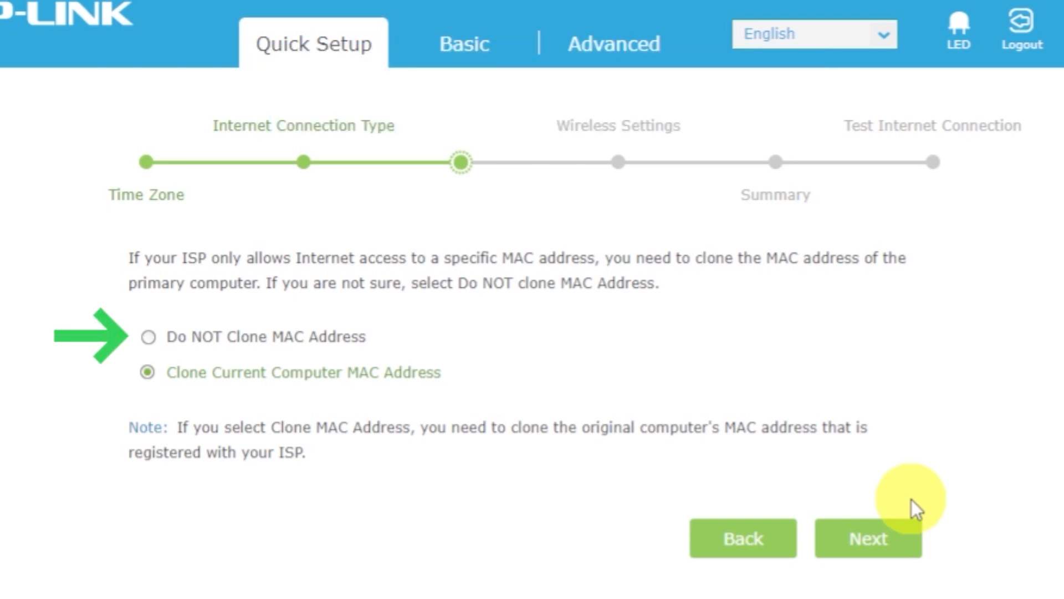
Choose Do NOT Clone MAC Address and set a Wi-Fi password for the Wireless 2G network
{"action": "left_click", "coordinate": [148, 336]}
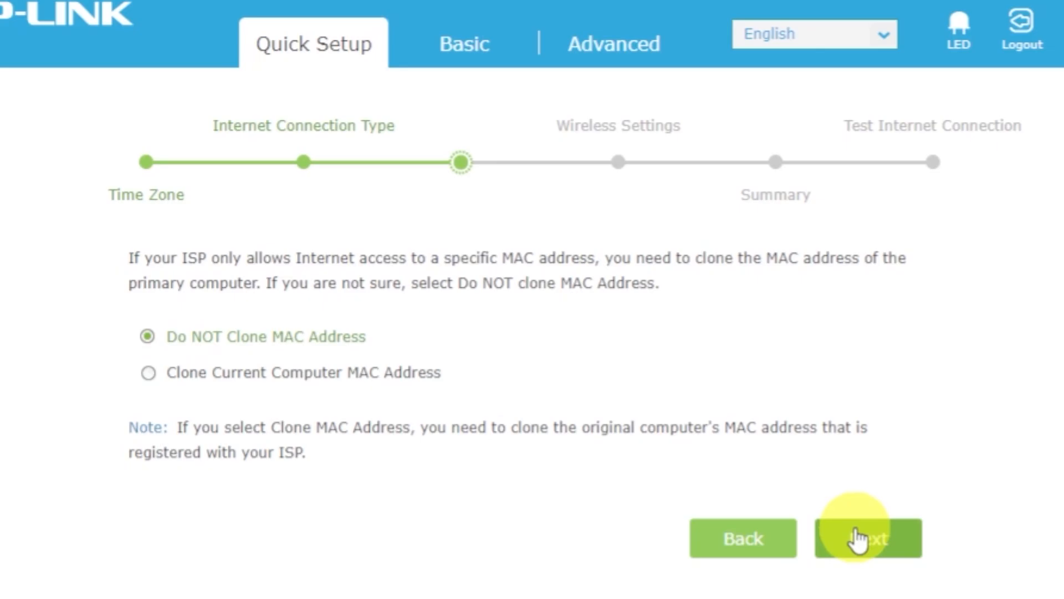
{"action": "left_click", "coordinate": [860, 537]}
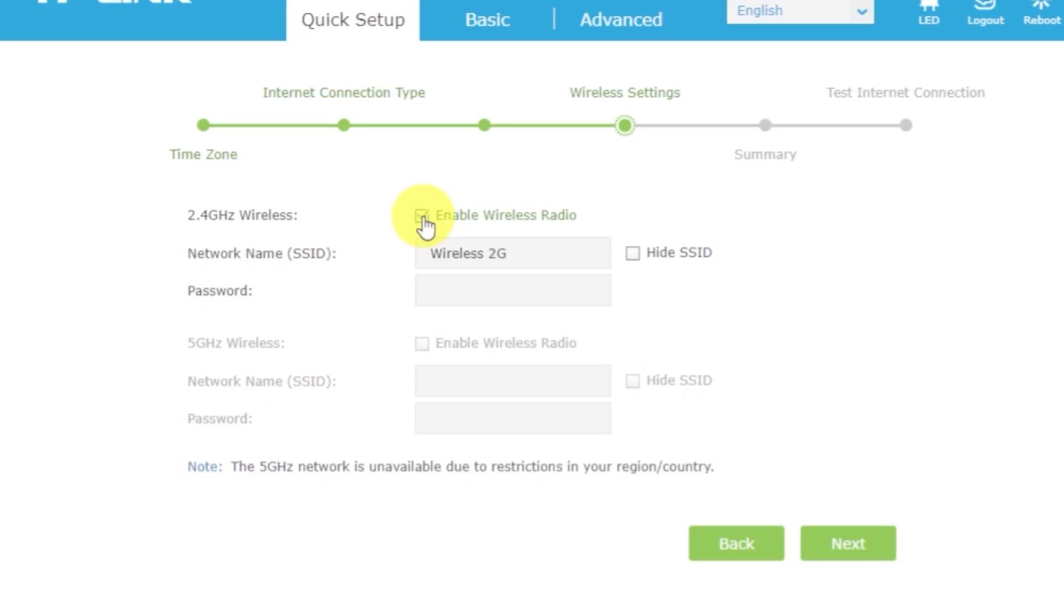
{"action": "left_click", "coordinate": [577, 257]}
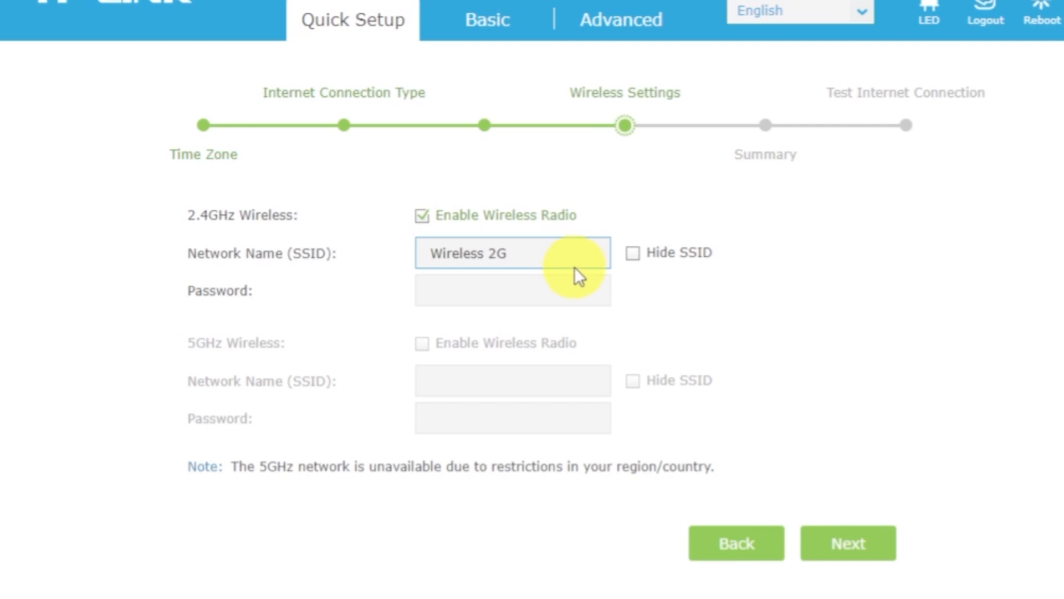
{"action": "left_click", "coordinate": [573, 292]}
{"action": "type", "text": "12345678"}
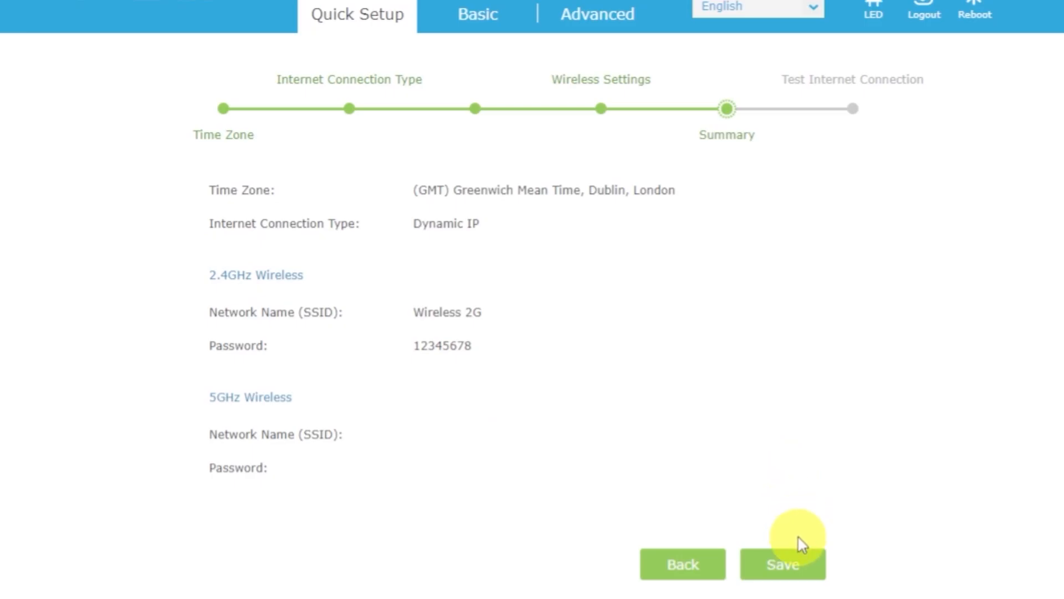
Save the Quick Setup, rejoin the new Wi-Fi, and run a successful internet connection test
{"action": "left_click", "coordinate": [802, 564]}
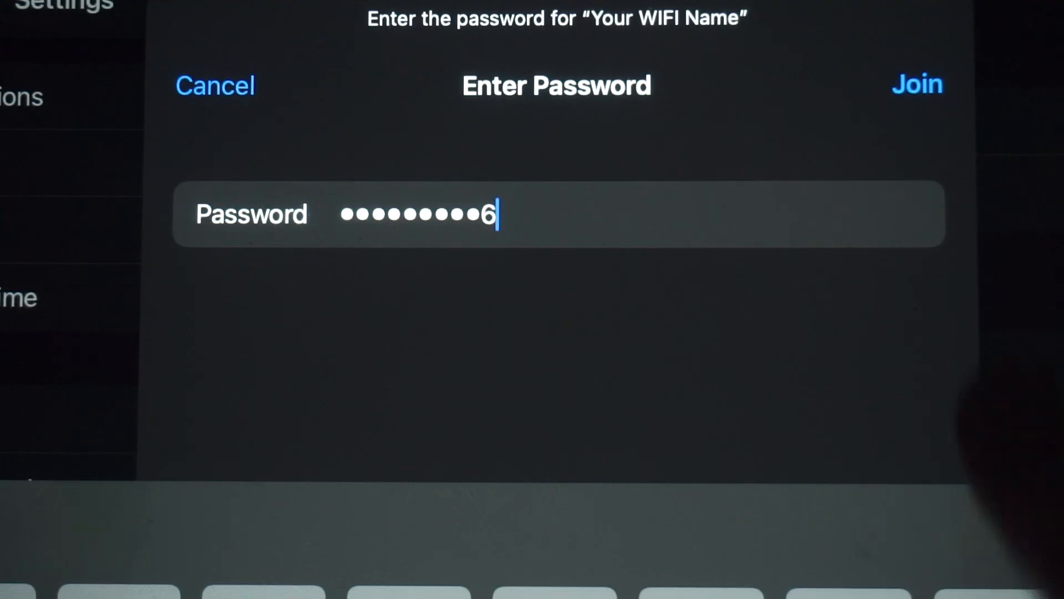
{"action": "key", "text": "Return"}
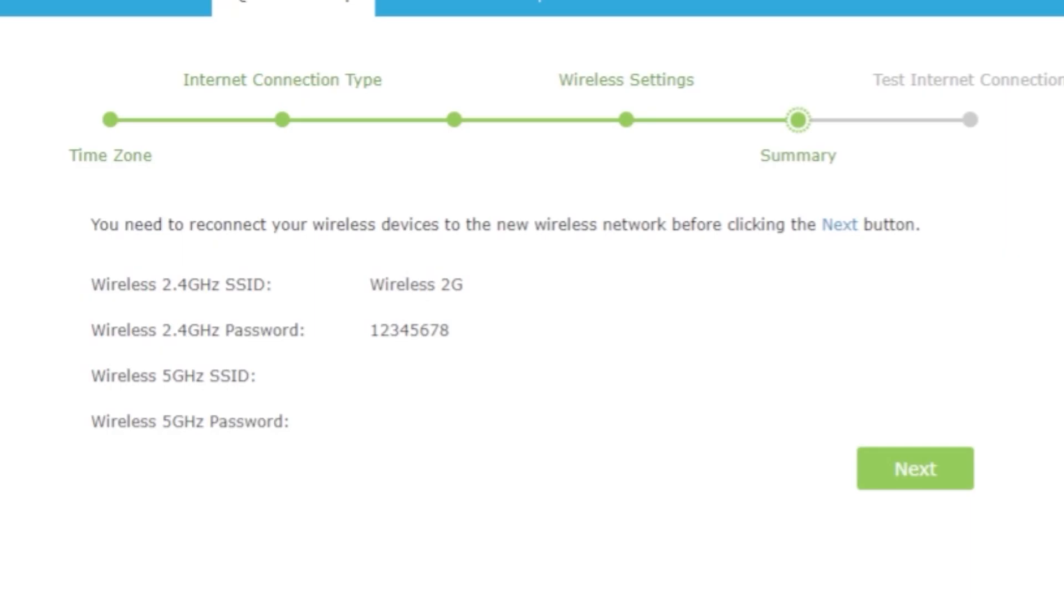
{"action": "left_click", "coordinate": [928, 482]}
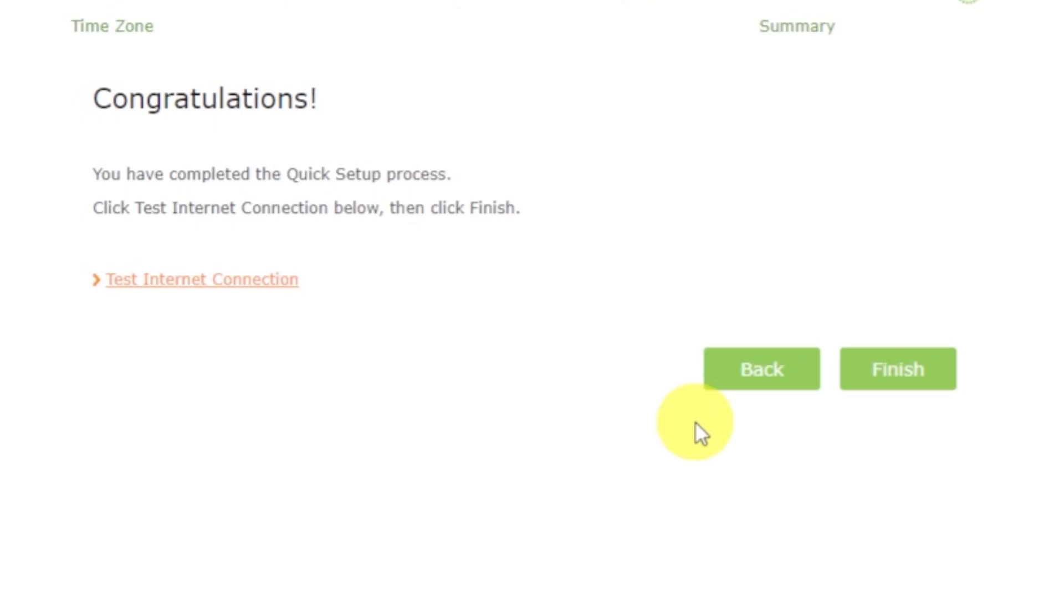
{"action": "left_click", "coordinate": [243, 293]}
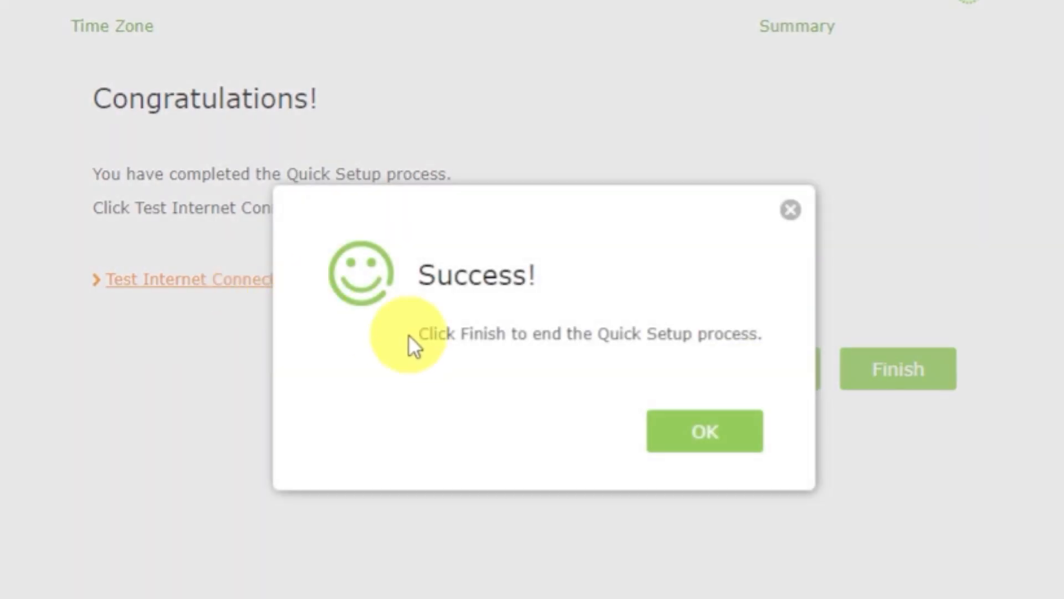
{"action": "left_click", "coordinate": [677, 429]}
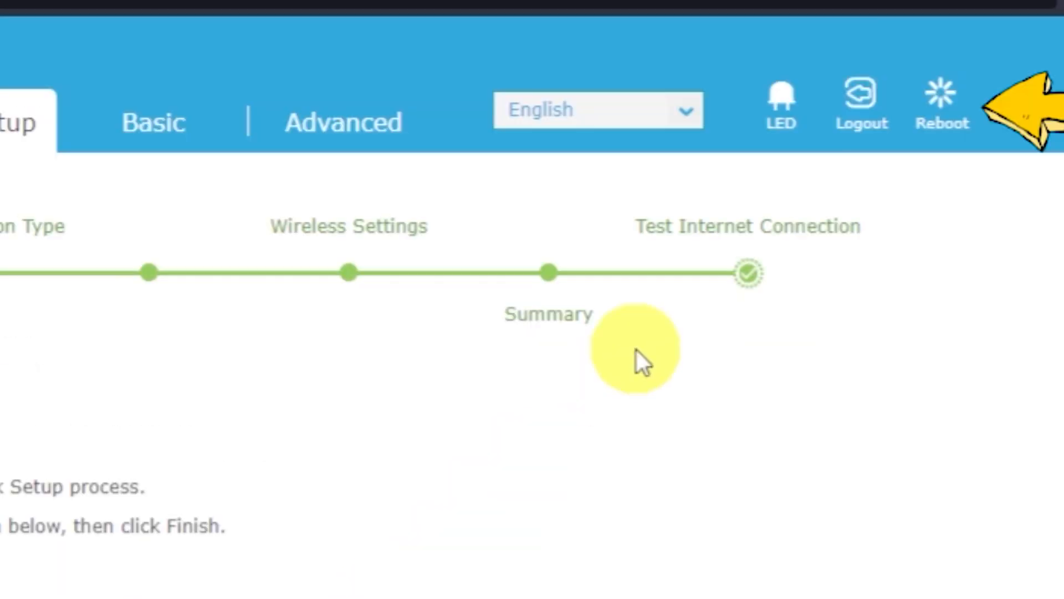
Reboot the router and confirm the restart
{"action": "left_click", "coordinate": [942, 125]}
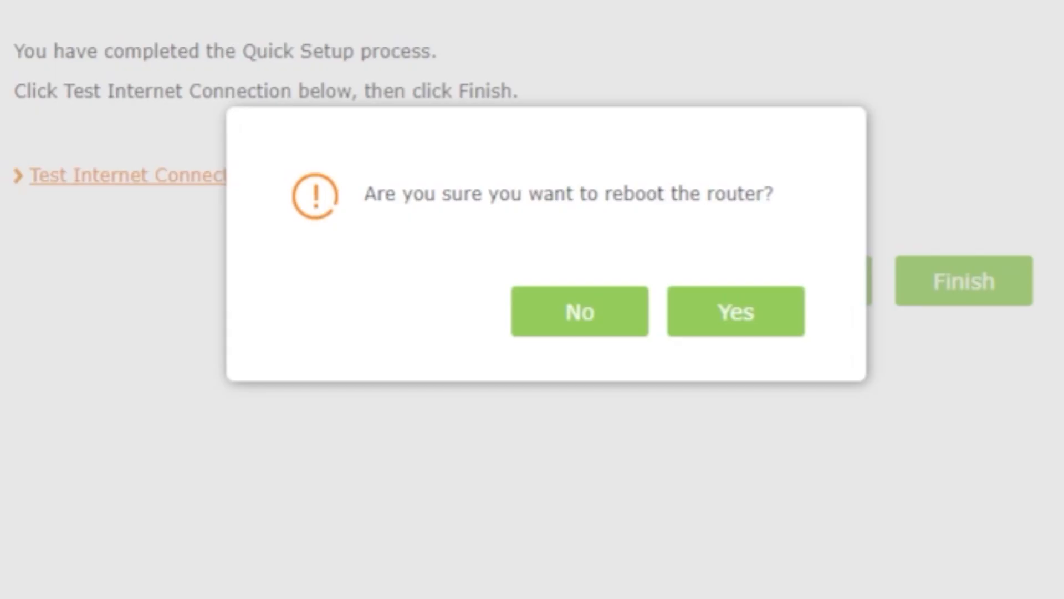
{"action": "left_click", "coordinate": [746, 314]}
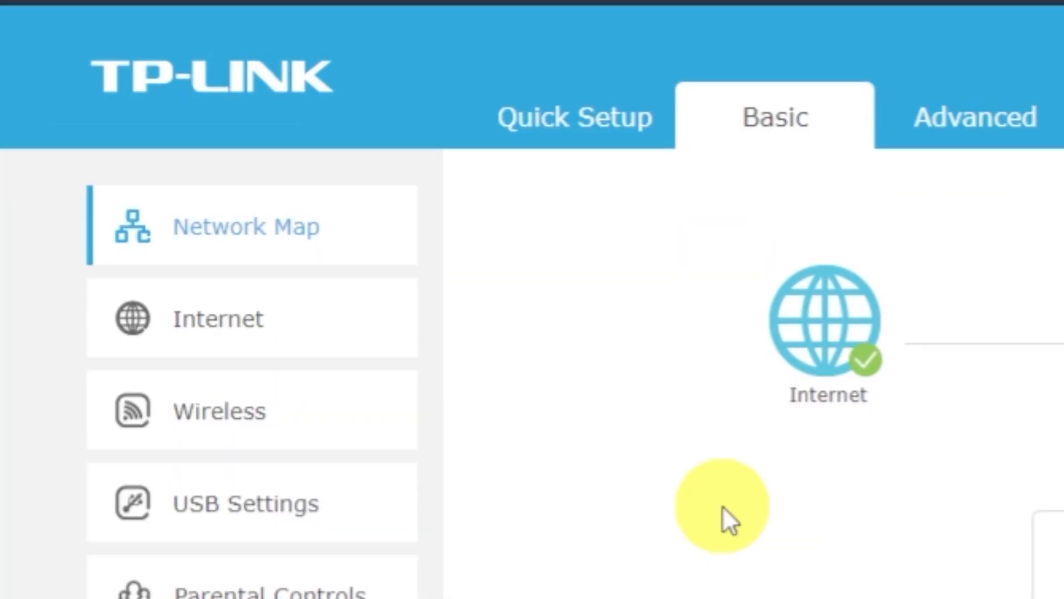
Set Basic > Internet to Clone Current Computer MAC Address, save, and reboot the router
{"action": "left_click", "coordinate": [247, 331]}
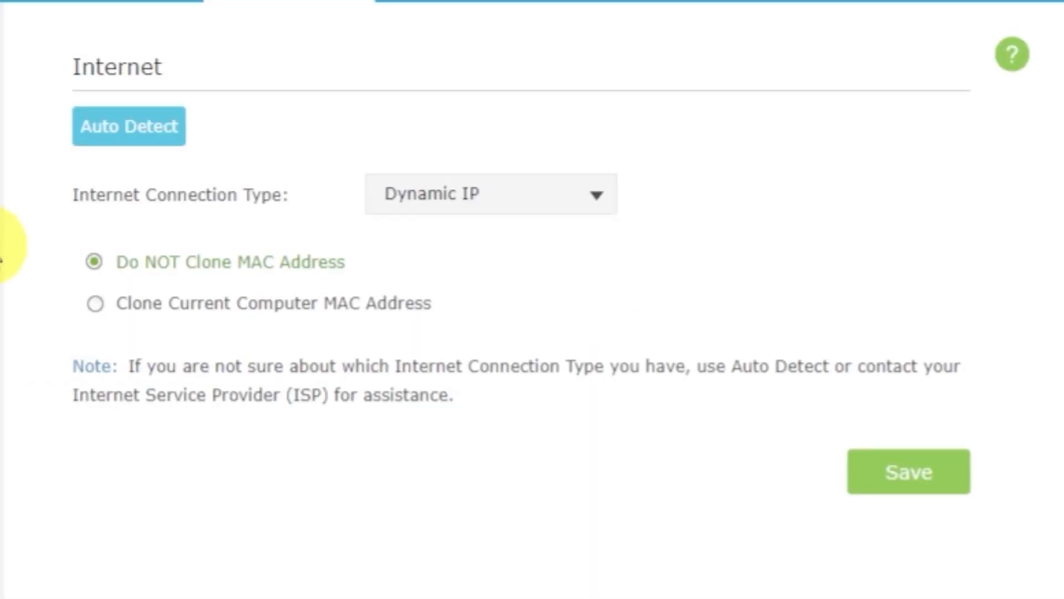
{"action": "left_click", "coordinate": [93, 306]}
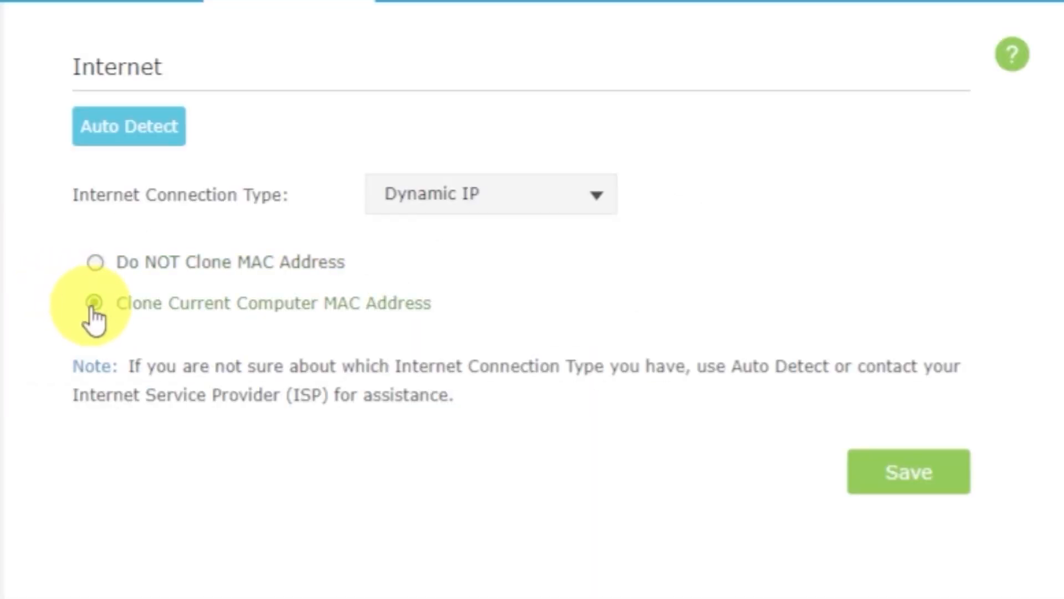
{"action": "left_click", "coordinate": [915, 480]}
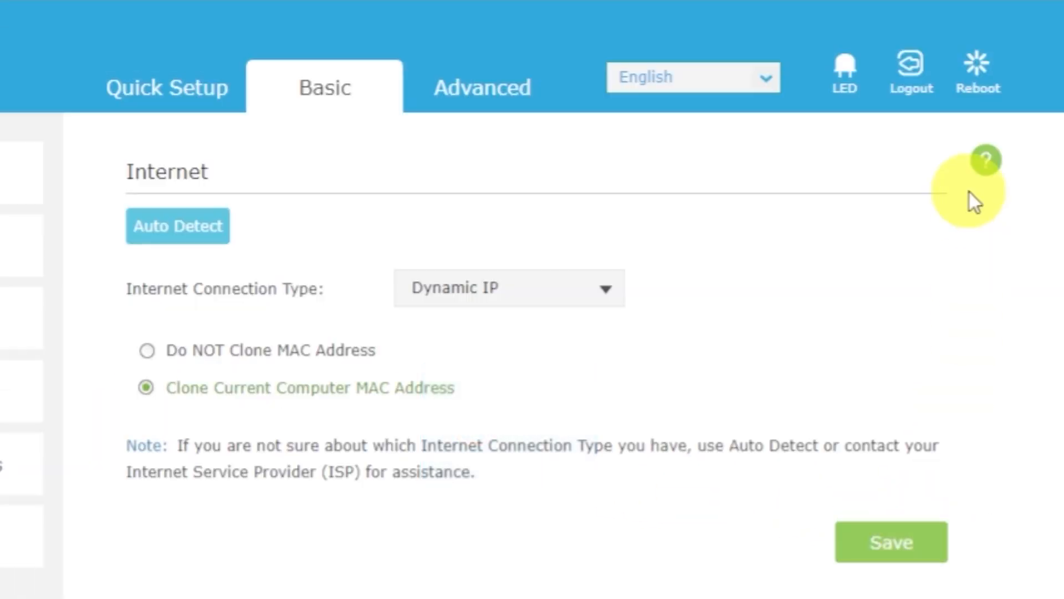
{"action": "left_click", "coordinate": [982, 72]}
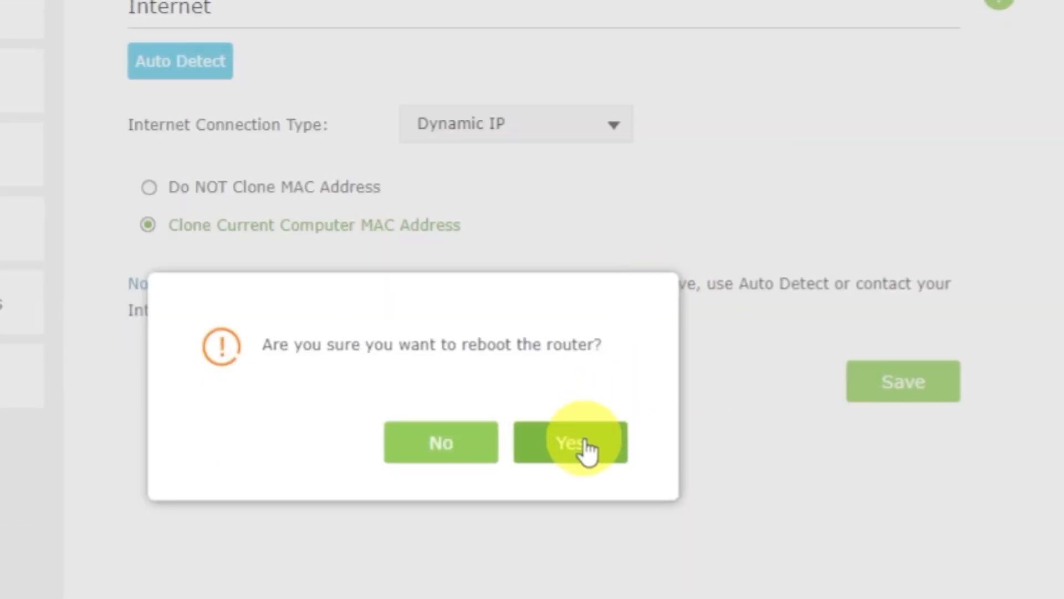
{"action": "left_click", "coordinate": [583, 442]}
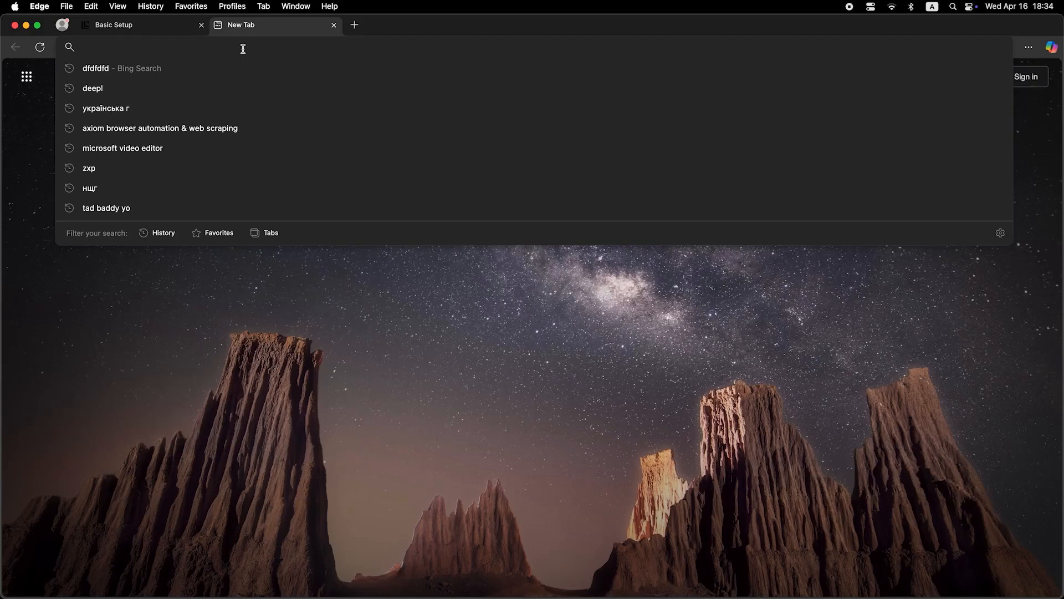
Search the web for 'dfdfdfdf' in the new Edge tab
{"action": "type", "text": "dfdfdfdf"}
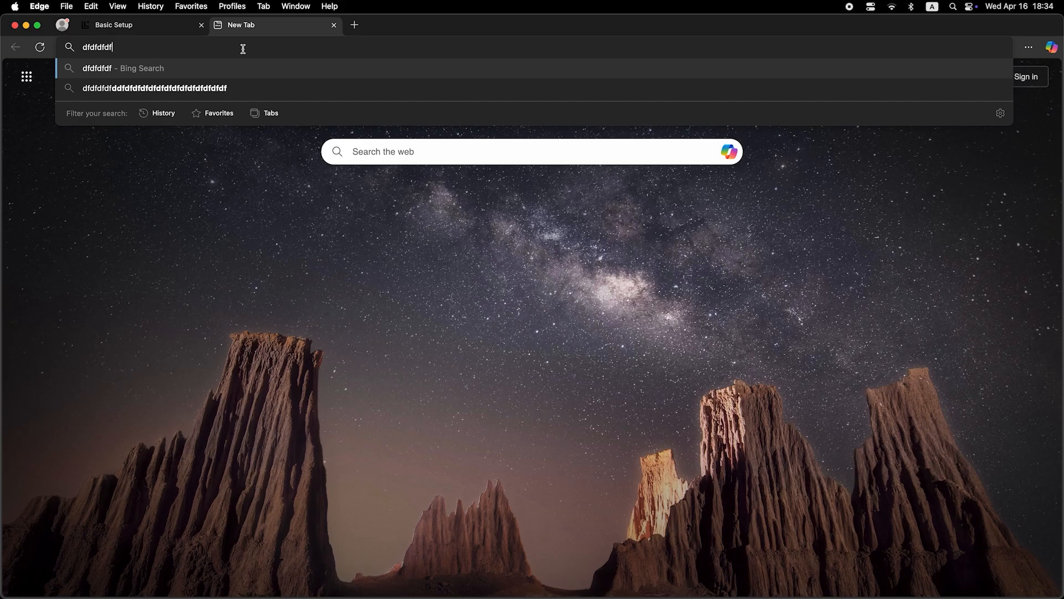
{"action": "key", "text": "Return"}
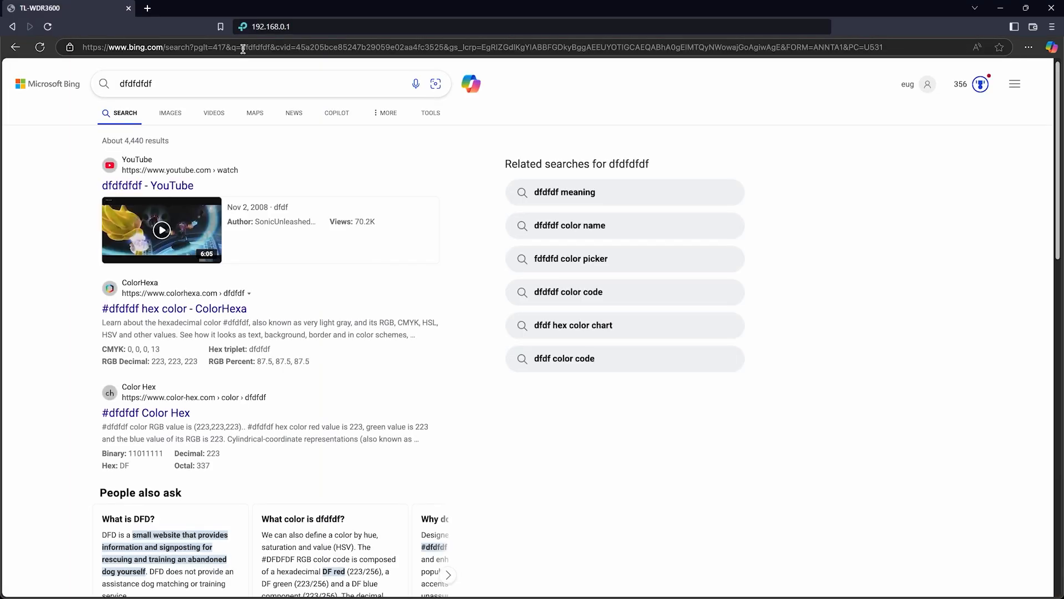